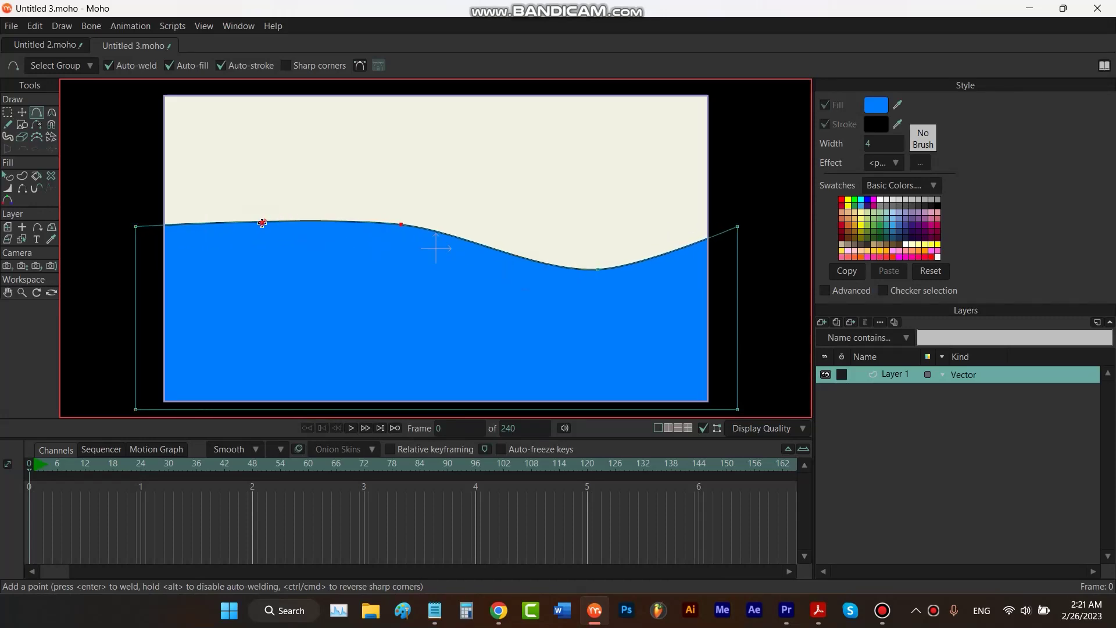
# Step: Pull a crest point of the blue wave down with Add Point to reshape it
pyautogui.moveTo(262, 223); pyautogui.dragTo(219, 252)
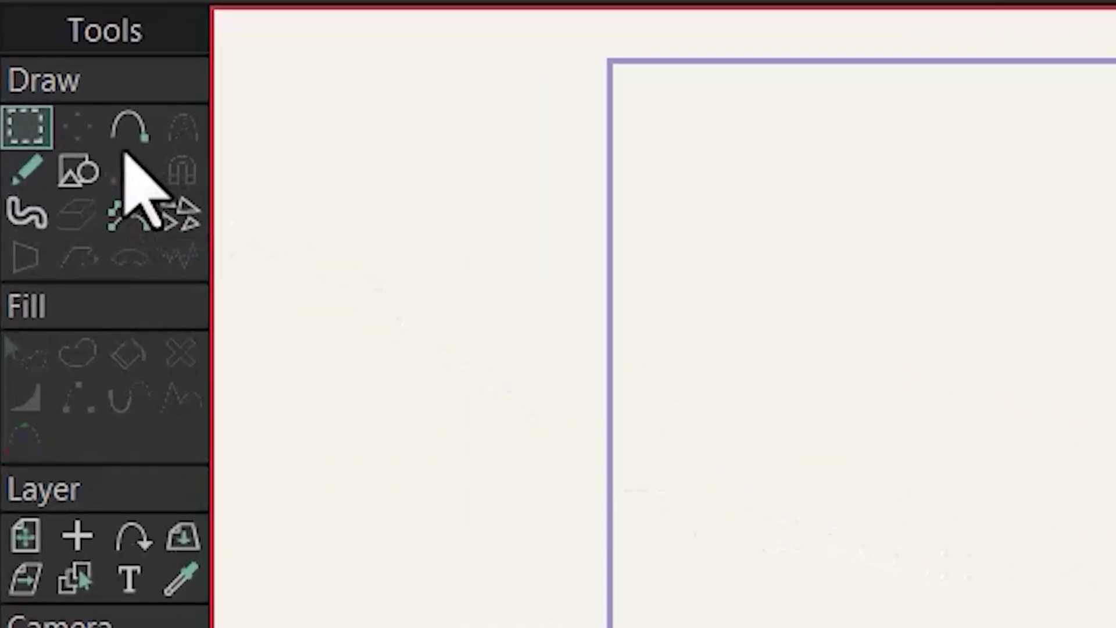
# Step: Draw an open three-point curve on Layer 1, sweeping from lower left up to the right
pyautogui.click(129, 128)
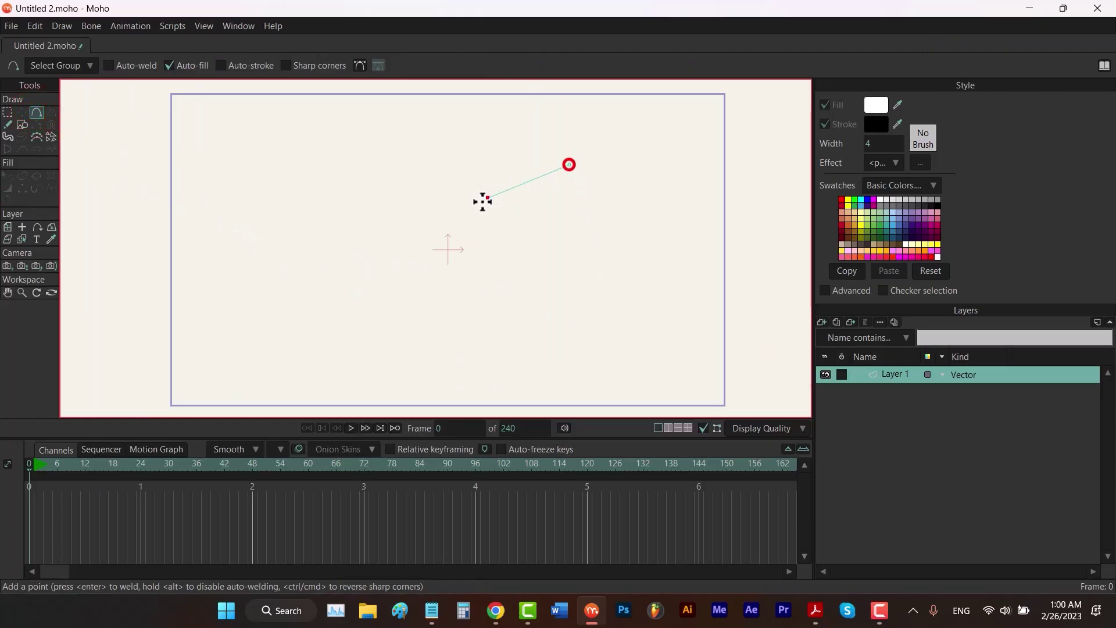
pyautogui.moveTo(482, 202); pyautogui.dragTo(318, 214)
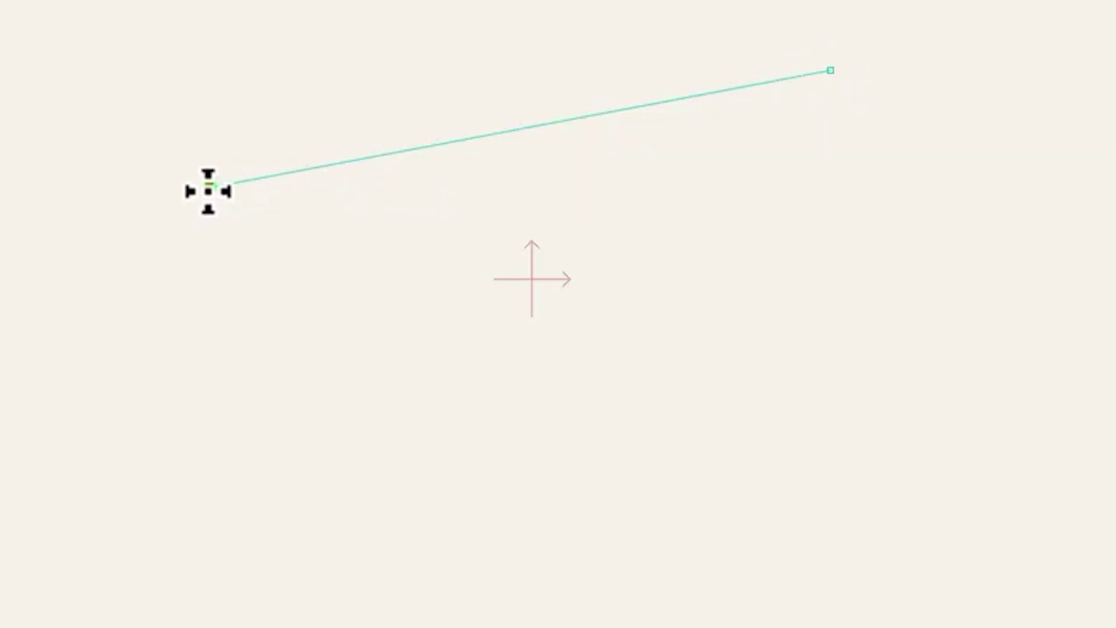
pyautogui.moveTo(215, 187); pyautogui.dragTo(209, 187)
pyautogui.click(131, 422)
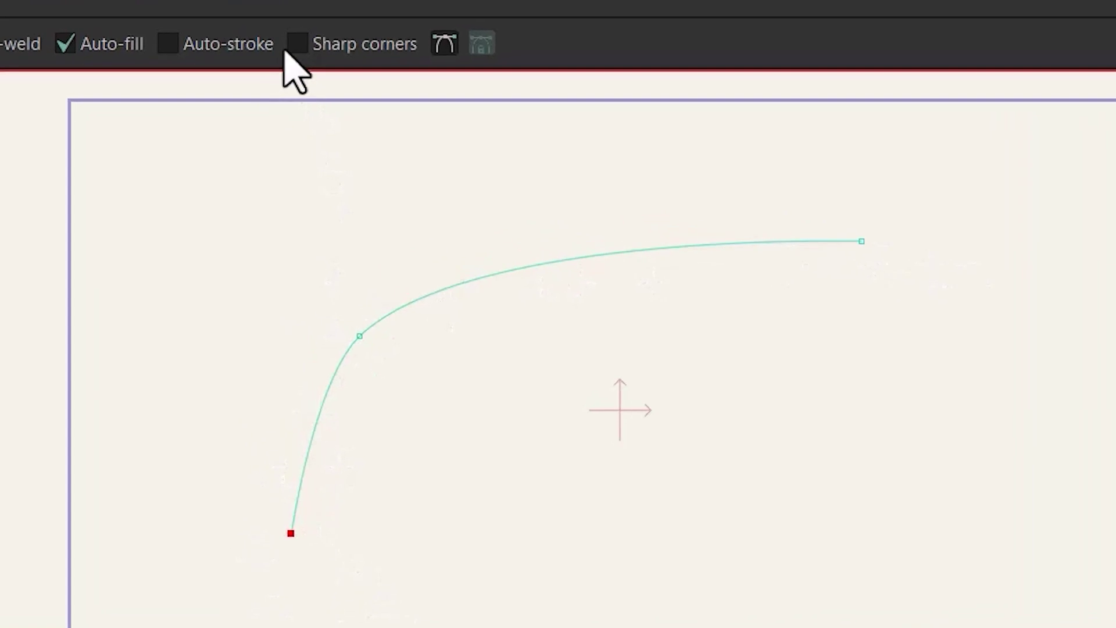
# Step: Turn on Sharp corners and extend the path with straight points along the bottom and right corner
pyautogui.click(284, 65)
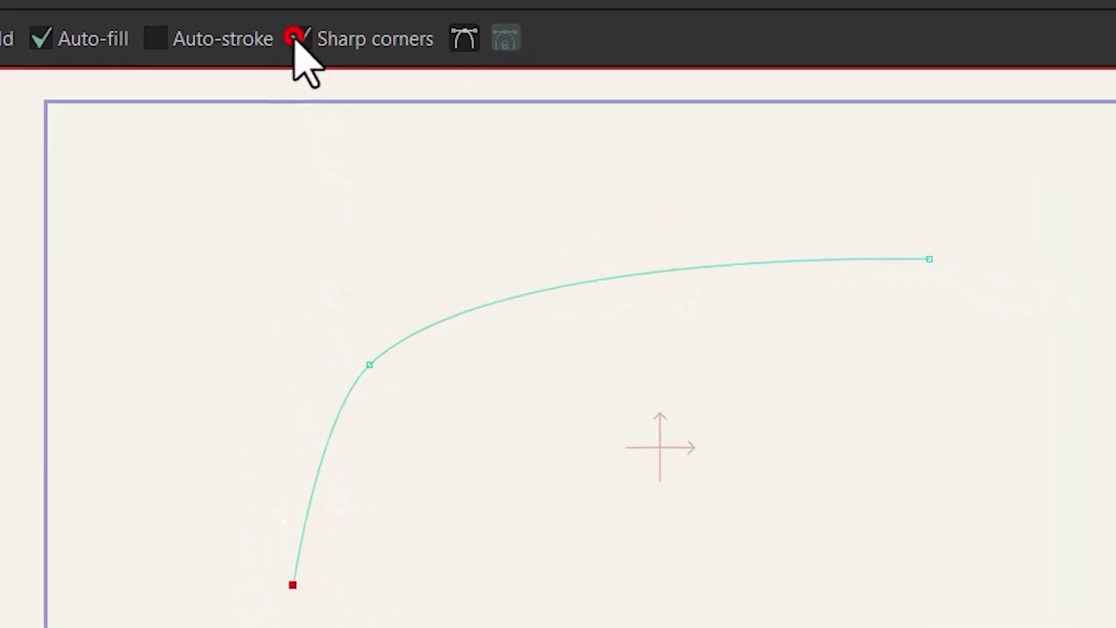
pyautogui.moveTo(292, 585); pyautogui.dragTo(633, 624)
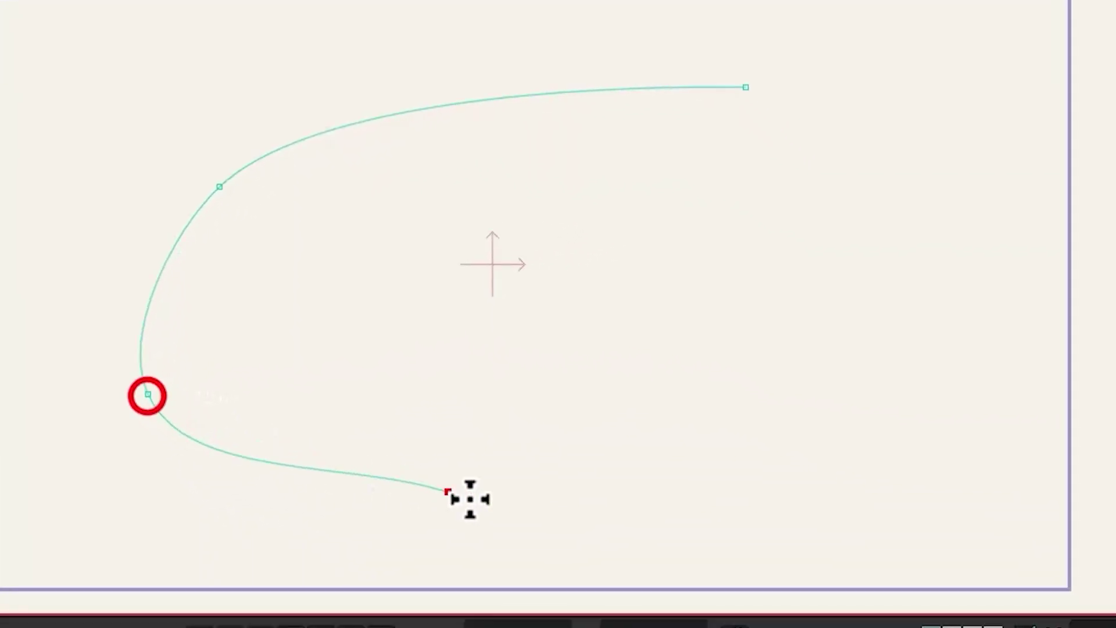
pyautogui.moveTo(470, 499); pyautogui.dragTo(794, 75)
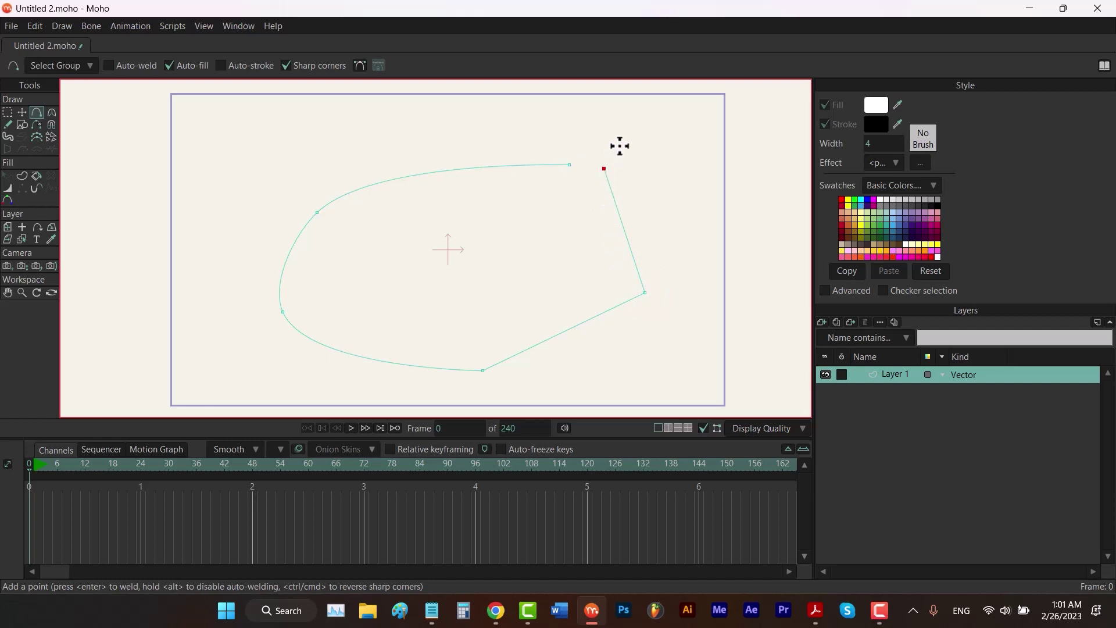
# Step: Bring the path's free endpoint to rest just short of the curve's start
pyautogui.scroll(5, 620, 146)
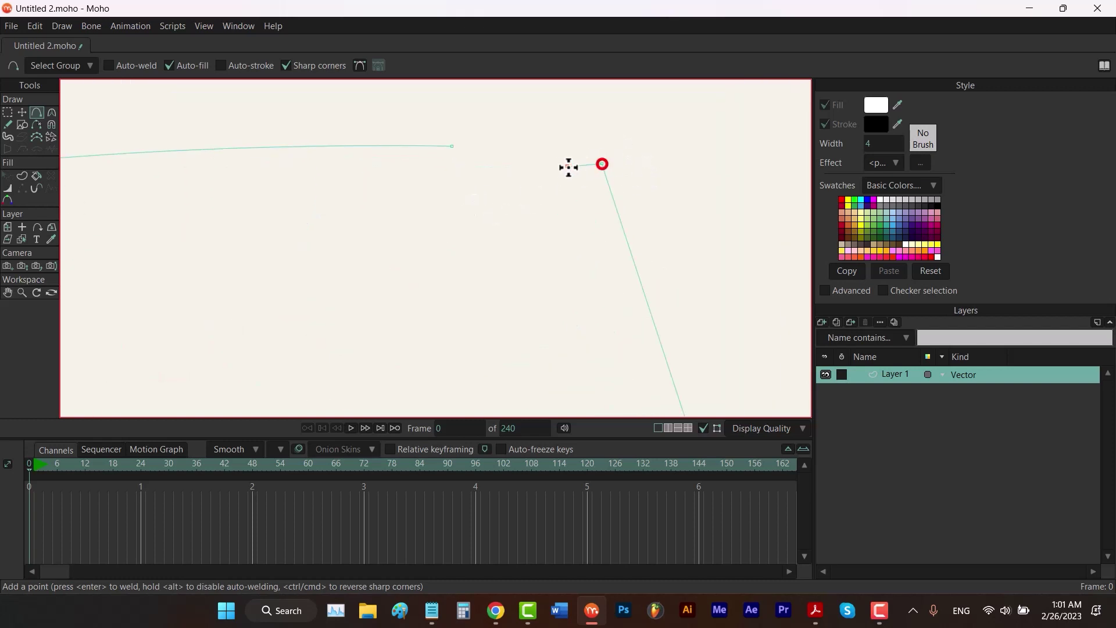
pyautogui.moveTo(477, 154); pyautogui.dragTo(454, 147)
pyautogui.scroll(5, 456, 144)
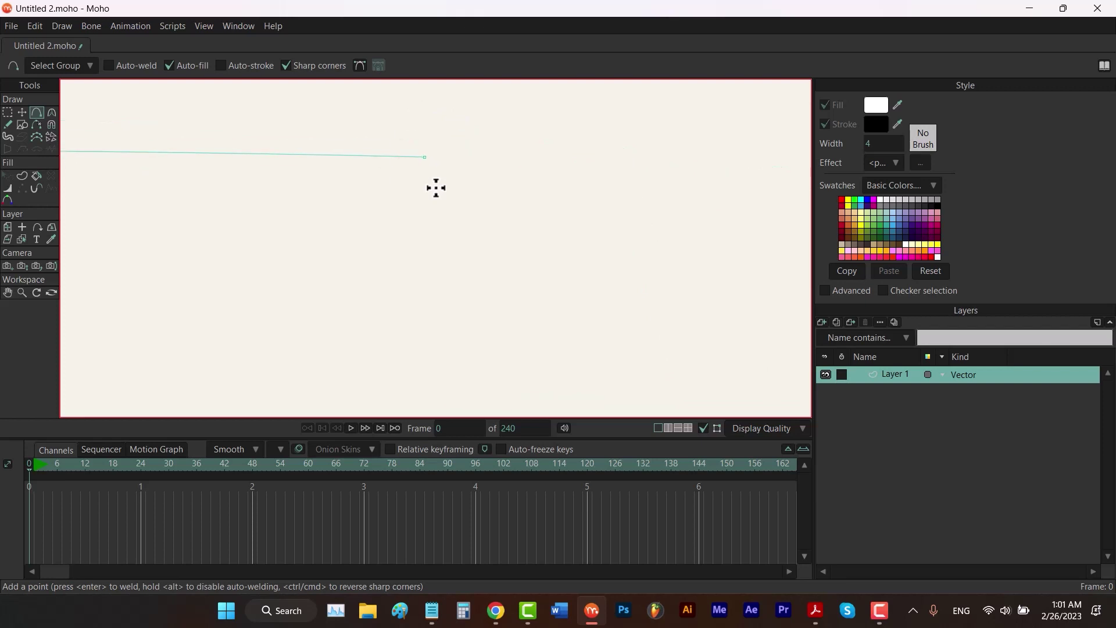
pyautogui.moveTo(436, 188); pyautogui.dragTo(437, 186)
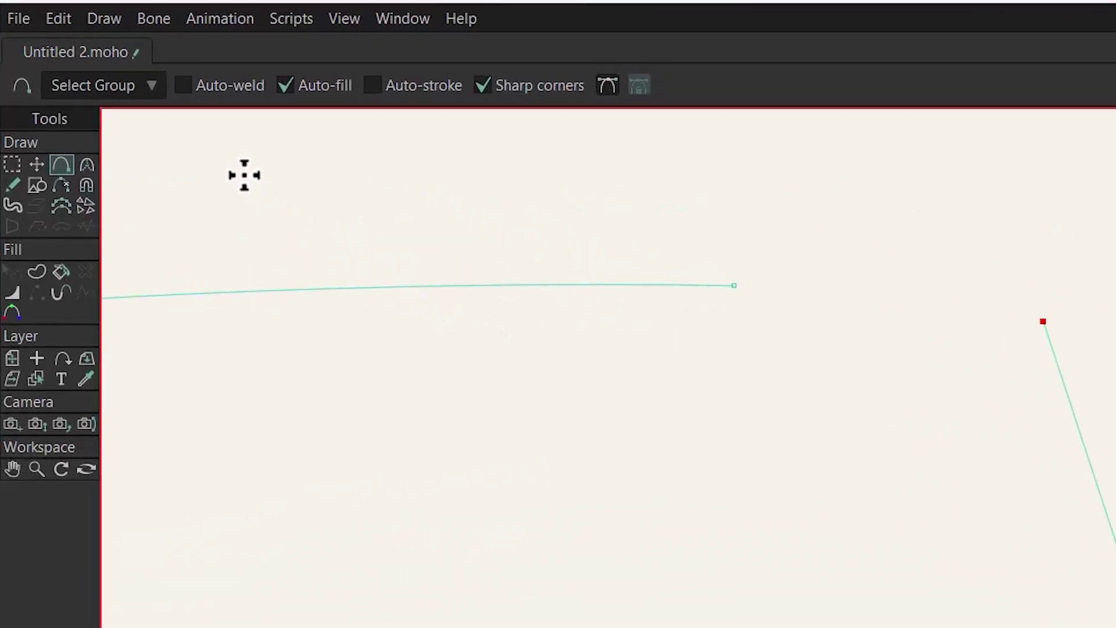
# Step: Enable Auto-weld, weld the endpoint shut, then undo back to the open, unfilled path
pyautogui.click(216, 94)
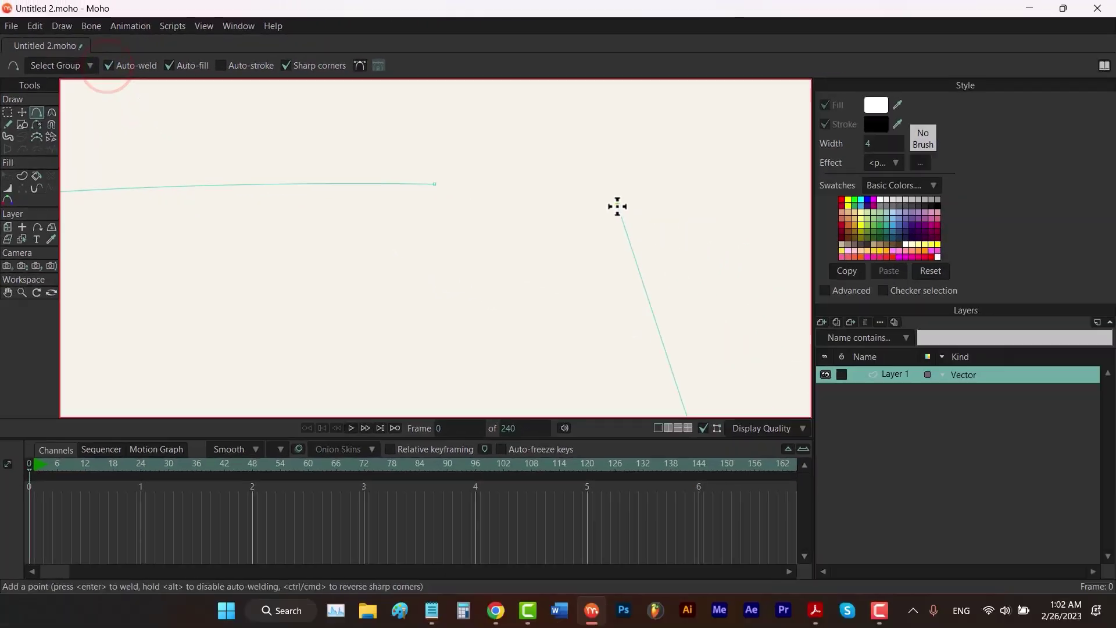
pyautogui.moveTo(986, 307); pyautogui.dragTo(694, 272)
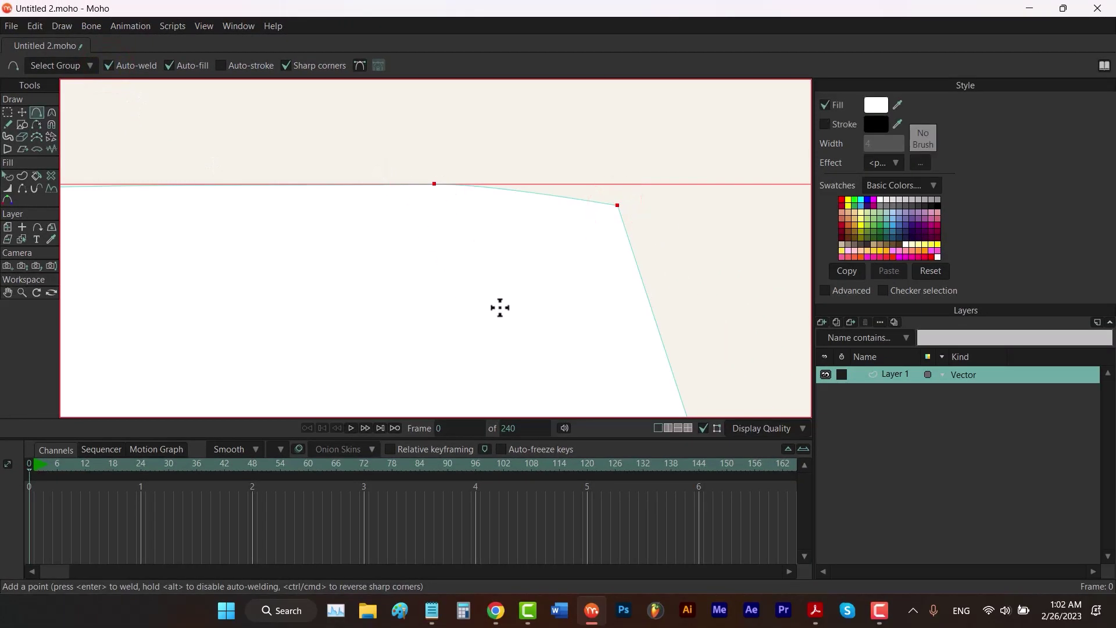
pyautogui.scroll(-5, 499, 307)
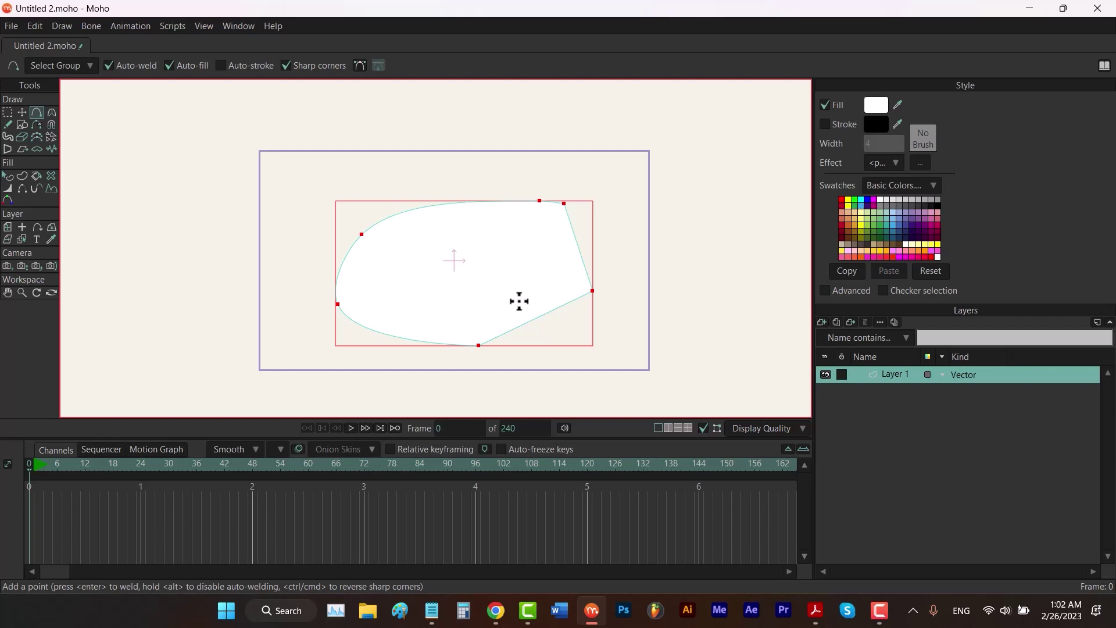
pyautogui.hotkey('ctrl', 'z')
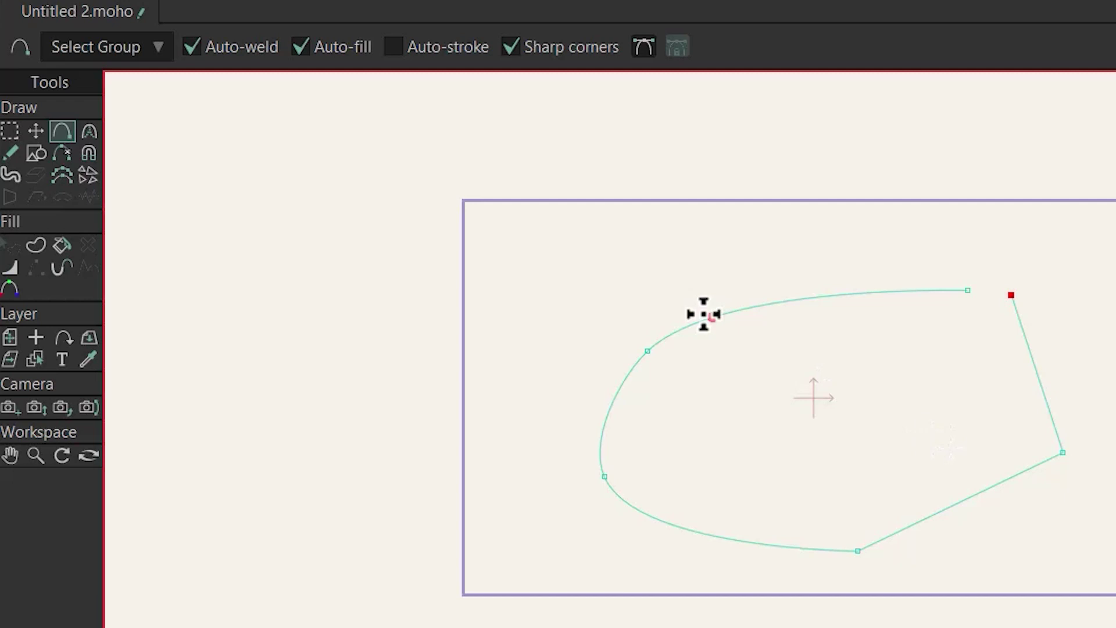
# Step: Enable Auto-stroke, toggle Auto-fill, and weld the endpoint to close the white-filled, dark-outlined blob
pyautogui.click(565, 28)
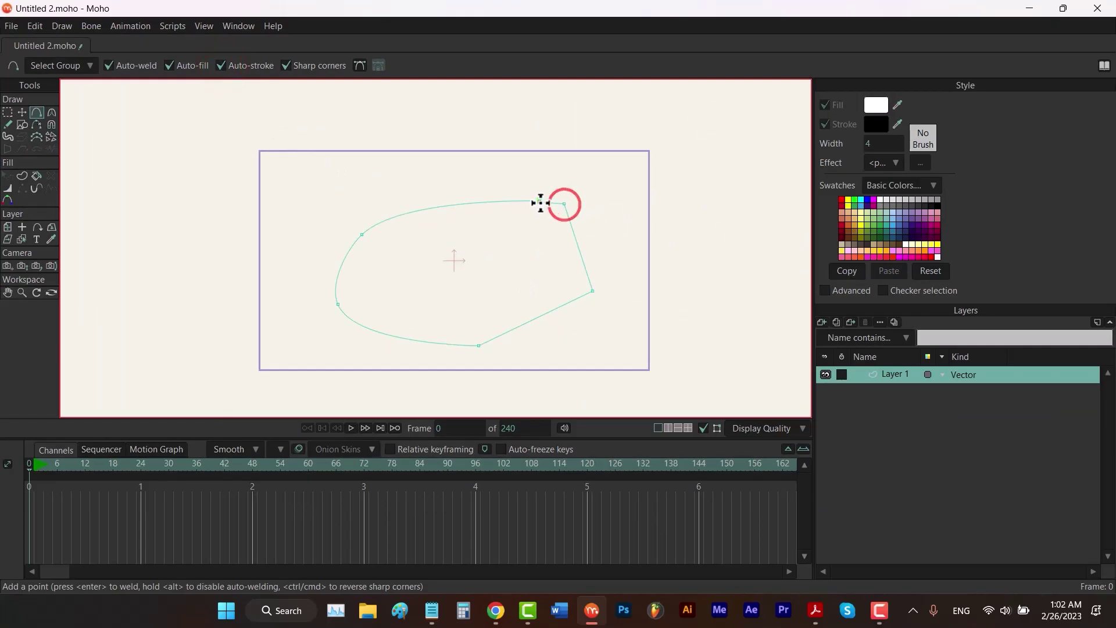
pyautogui.moveTo(564, 204); pyautogui.dragTo(540, 202)
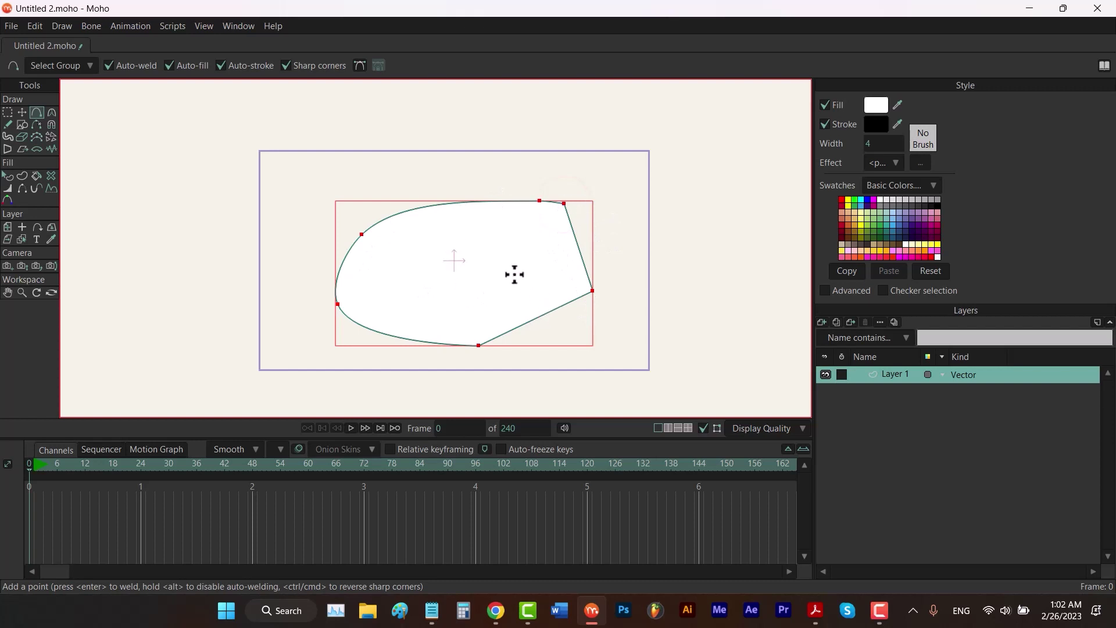
pyautogui.hotkey('ctrl', 'z')
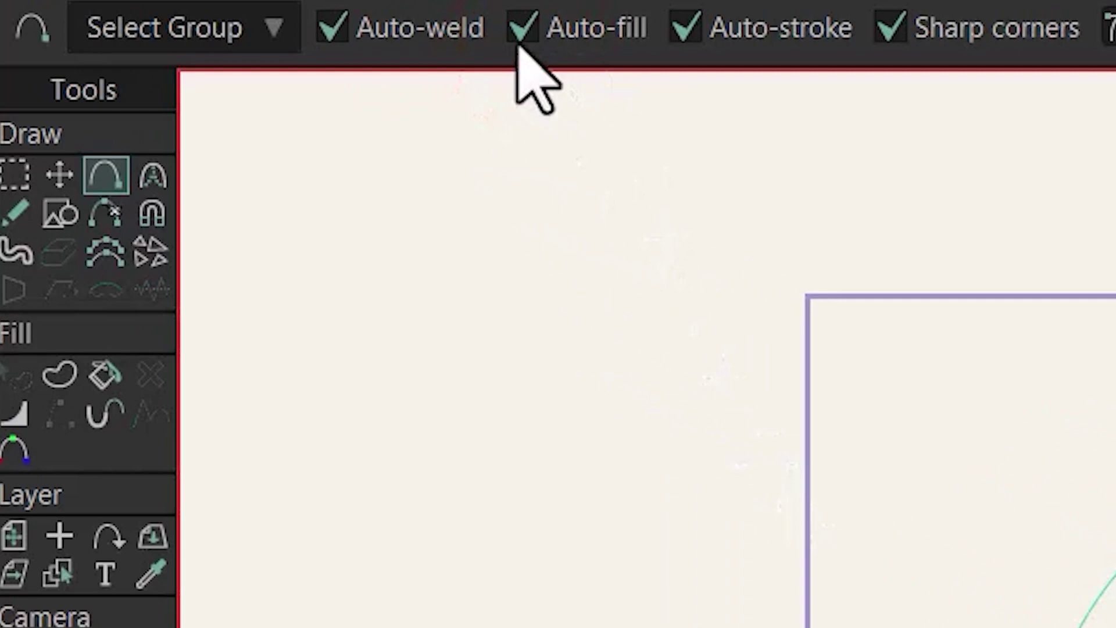
pyautogui.click(522, 27)
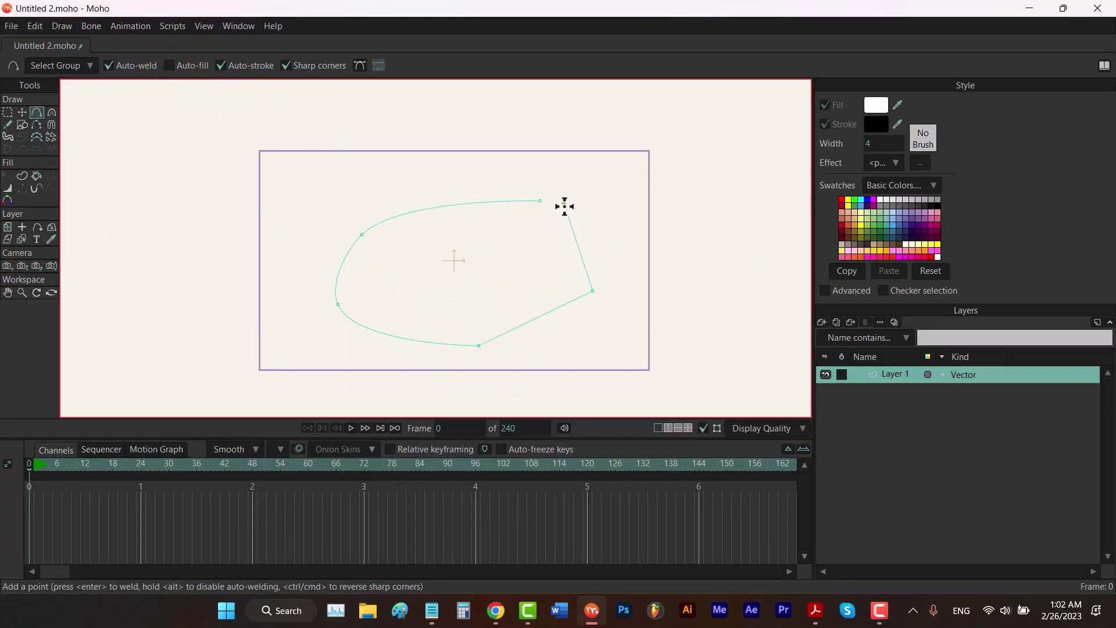
pyautogui.moveTo(540, 203); pyautogui.dragTo(539, 201)
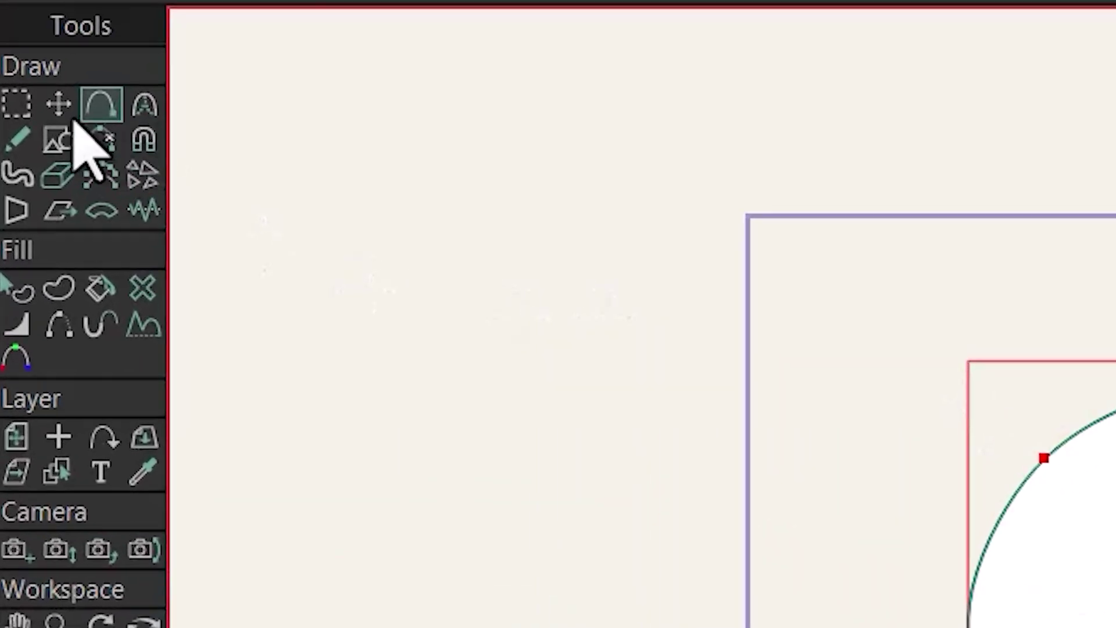
# Step: Select all the blob's points, then deselect with the Curvature tool to reveal their Bezier handles
pyautogui.click(7, 112)
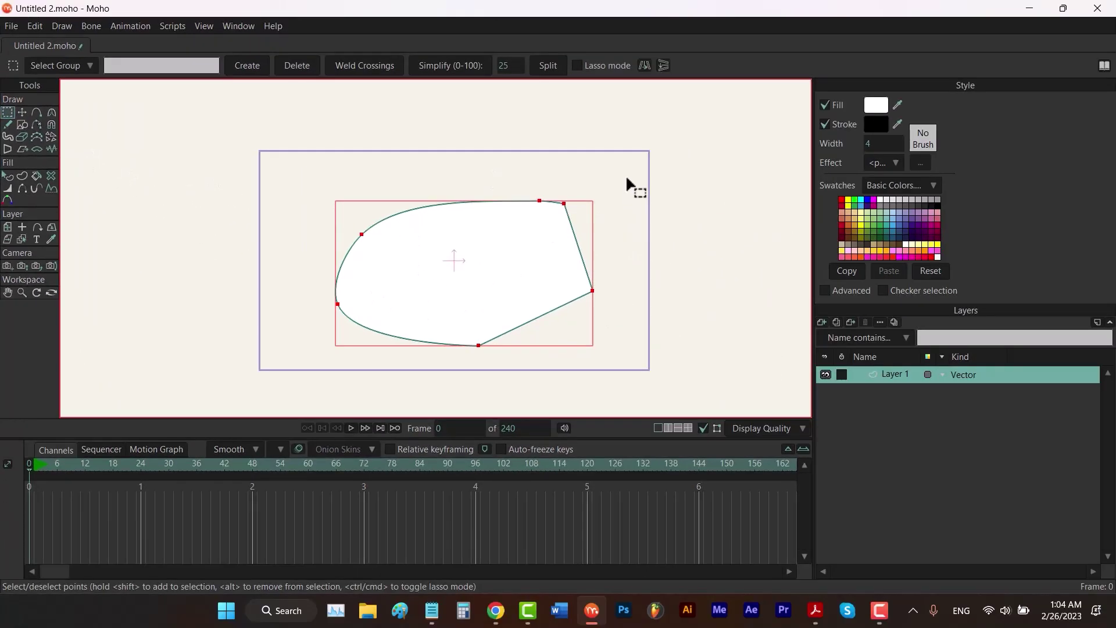
pyautogui.moveTo(626, 177); pyautogui.dragTo(304, 366)
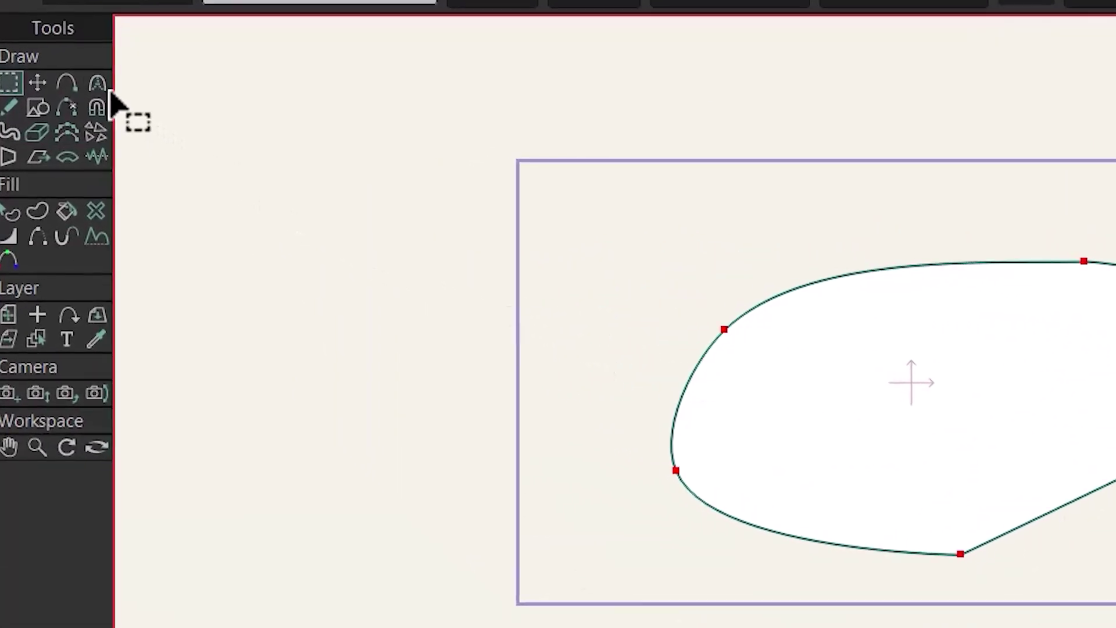
pyautogui.click(97, 83)
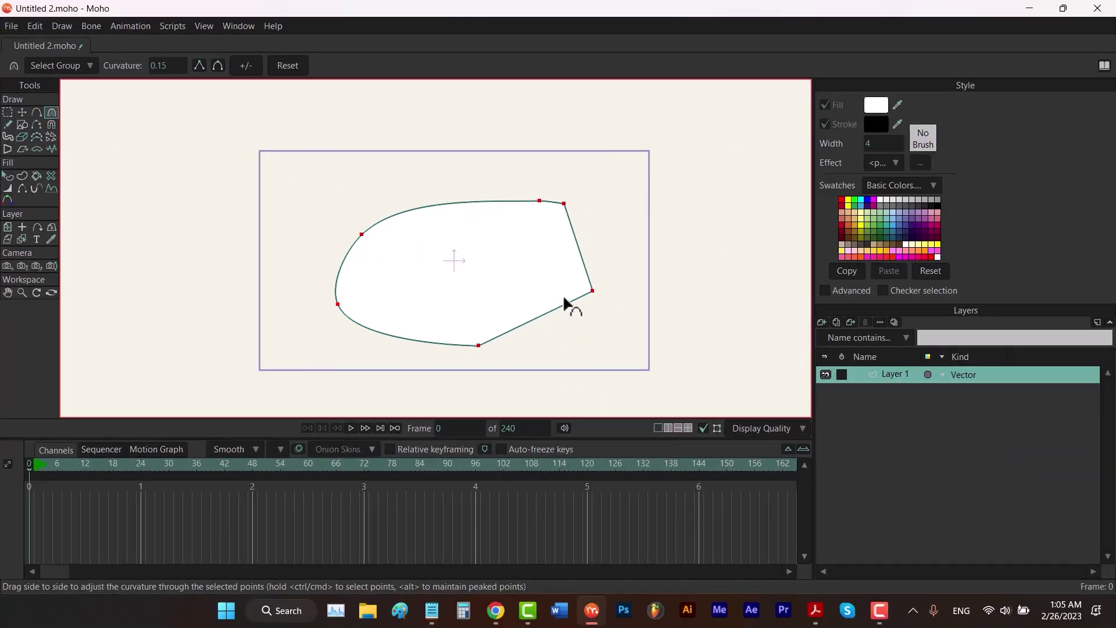
pyautogui.click(602, 318)
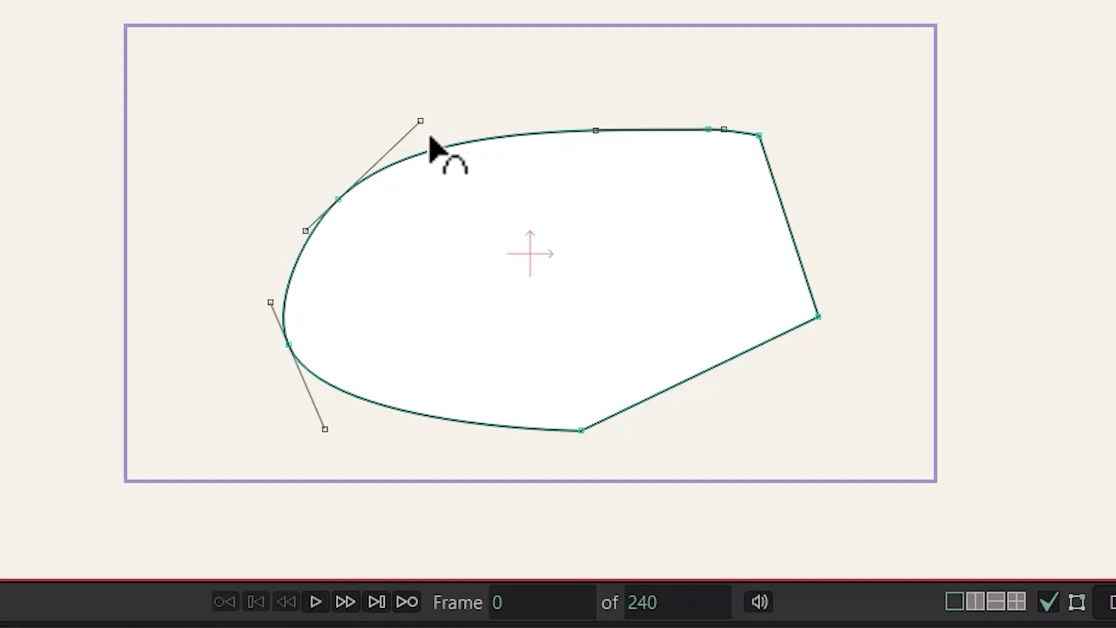
# Step: Drag the upper-left point's Bezier handles to reshape that part of the curve
pyautogui.moveTo(420, 121); pyautogui.dragTo(340, 114)
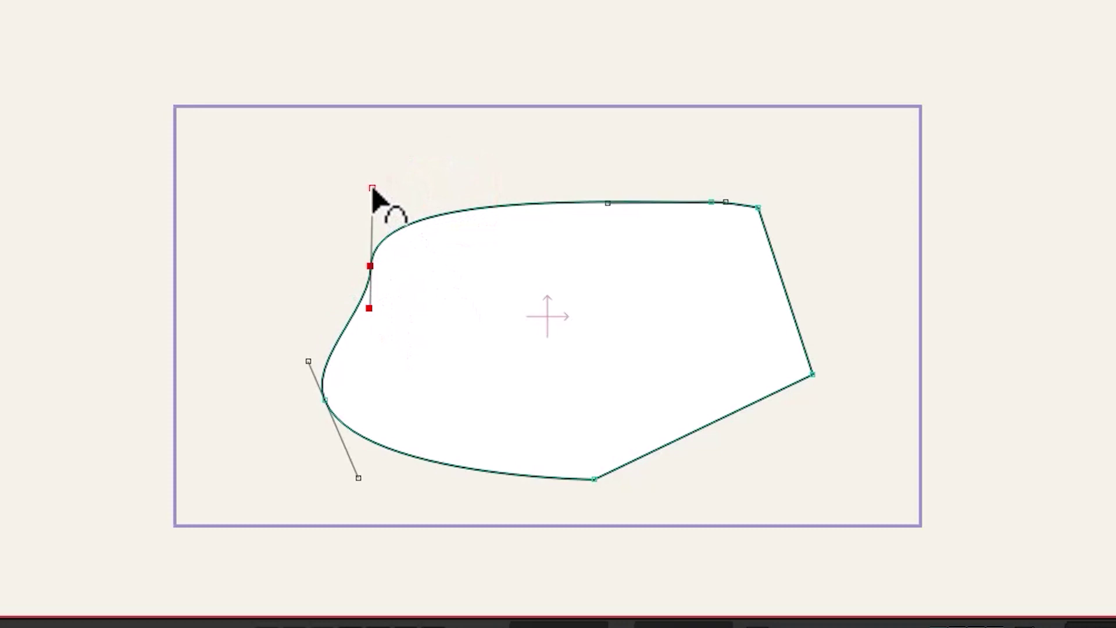
pyautogui.click(340, 114)
pyautogui.moveTo(375, 175); pyautogui.dragTo(379, 270)
pyautogui.moveTo(356, 308); pyautogui.dragTo(403, 243)
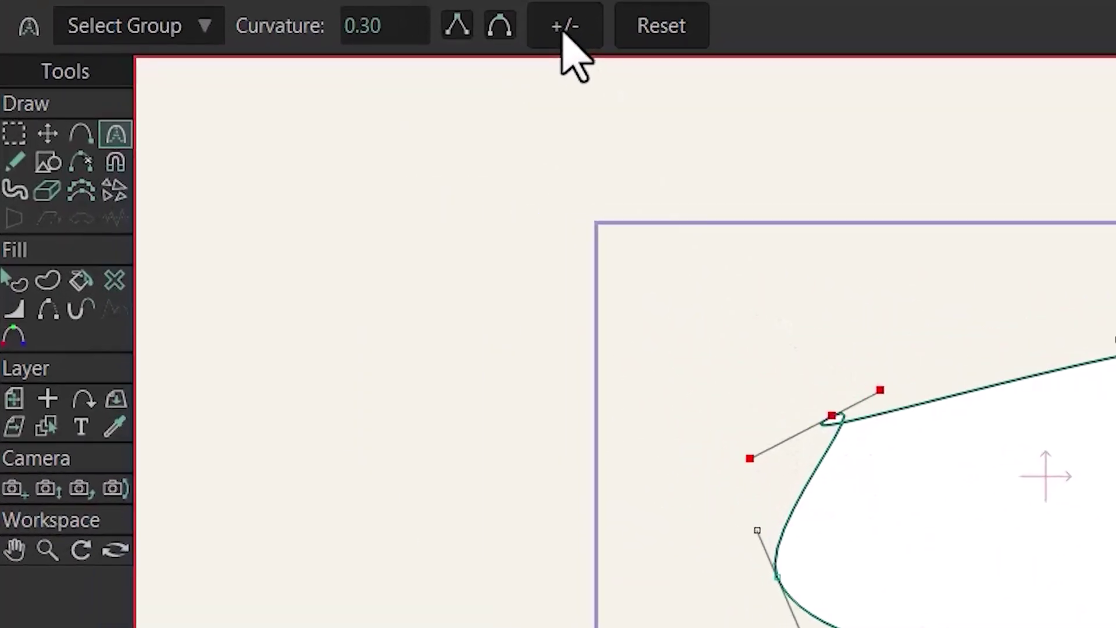
# Step: Invert the point's curvature, pull a cusp, and make the upper-left point a Peaked corner
pyautogui.click(360, 51)
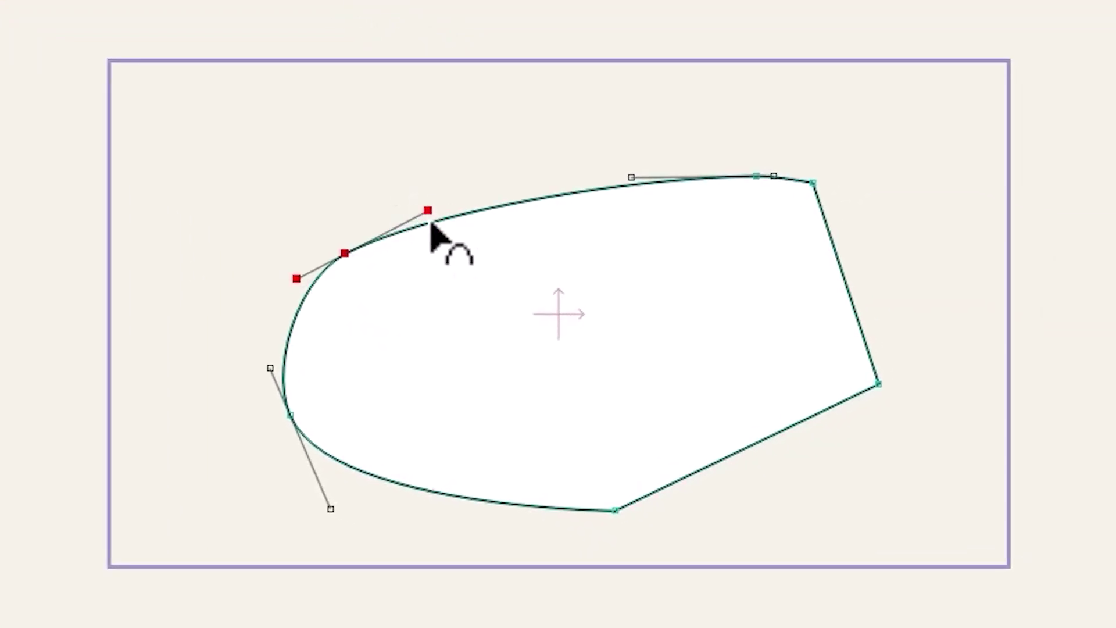
pyautogui.moveTo(426, 208); pyautogui.dragTo(212, 91)
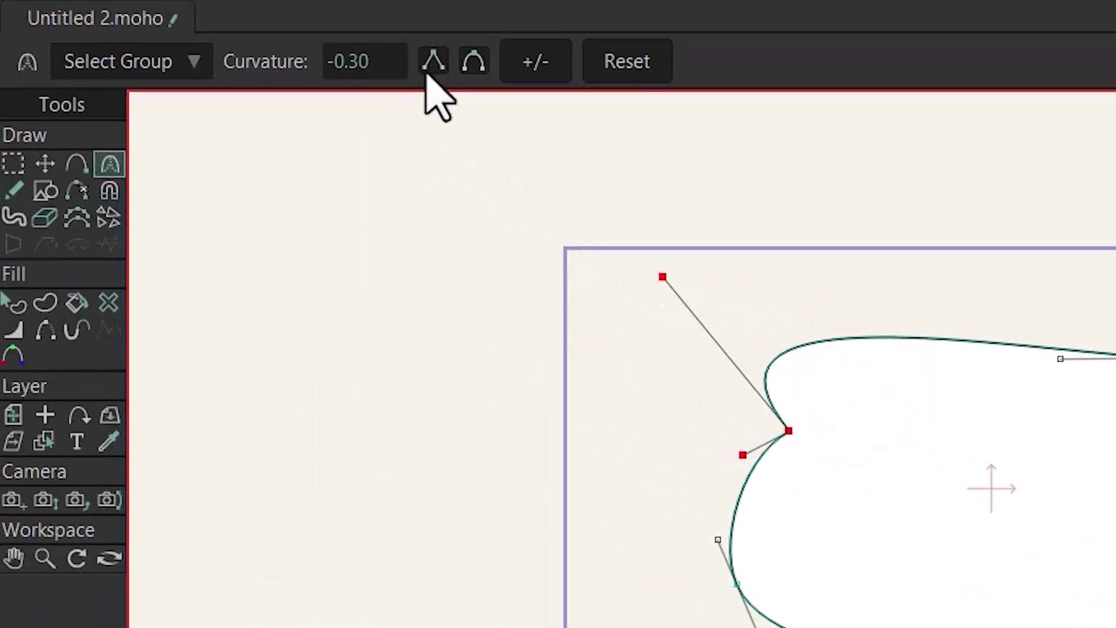
pyautogui.click(433, 61)
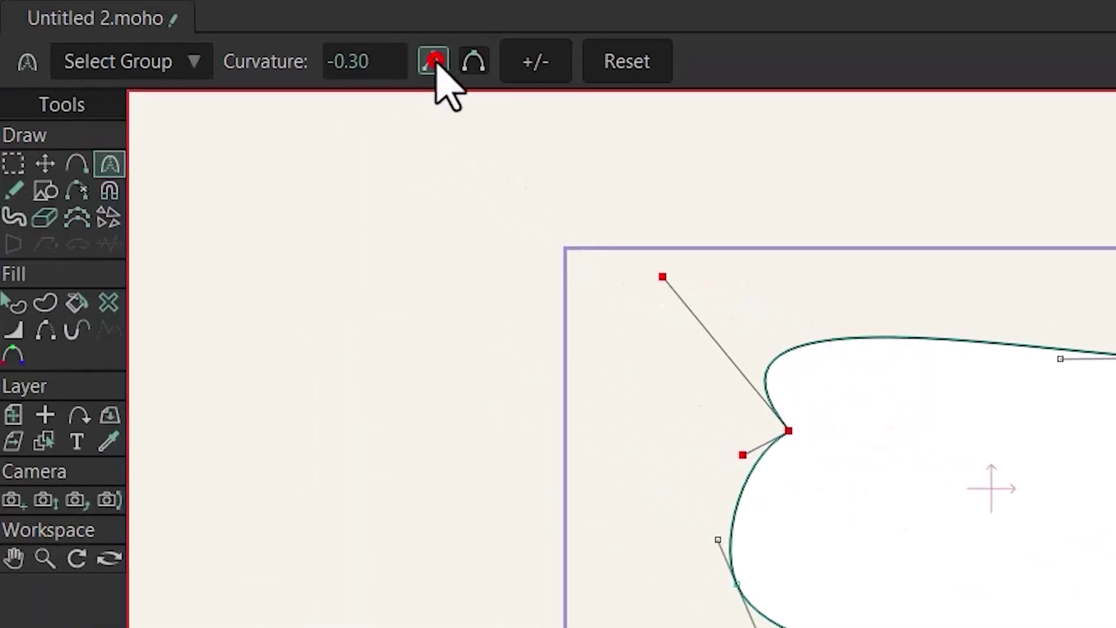
# Step: Smooth the upper-left point, set curvature 0.5, then reset all points to 0.30 curvature
pyautogui.click(473, 61)
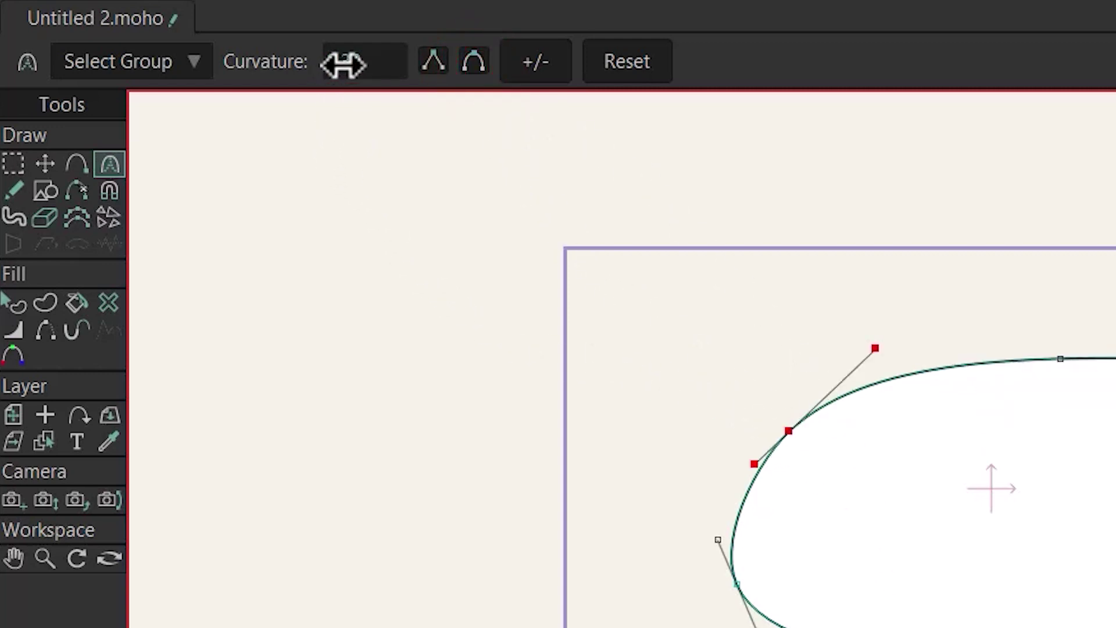
pyautogui.moveTo(343, 64); pyautogui.dragTo(373, 113)
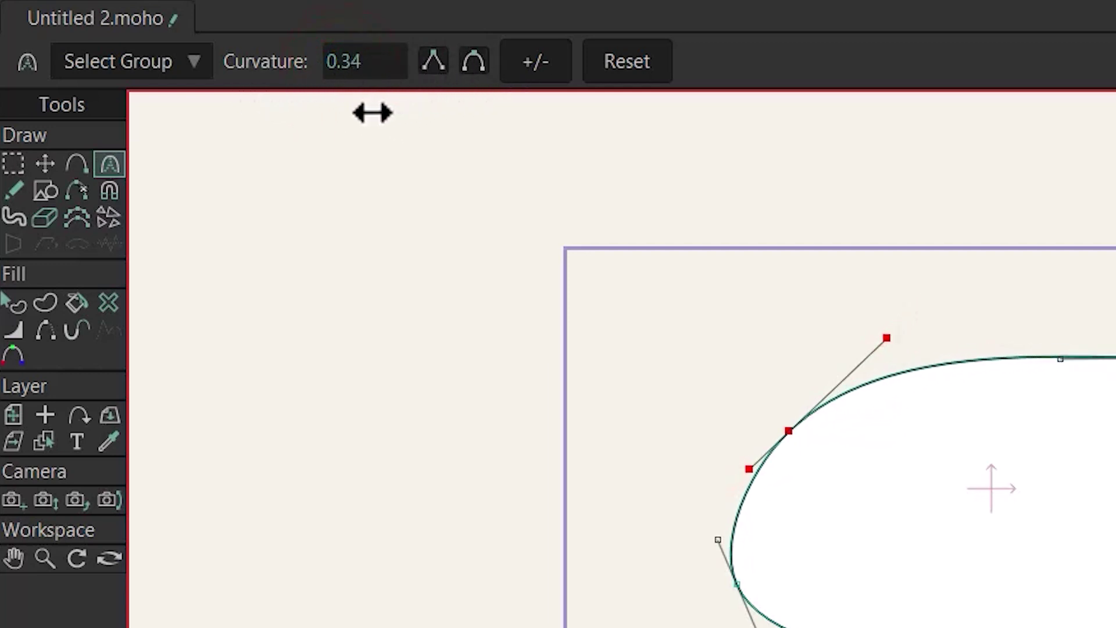
pyautogui.click(357, 63)
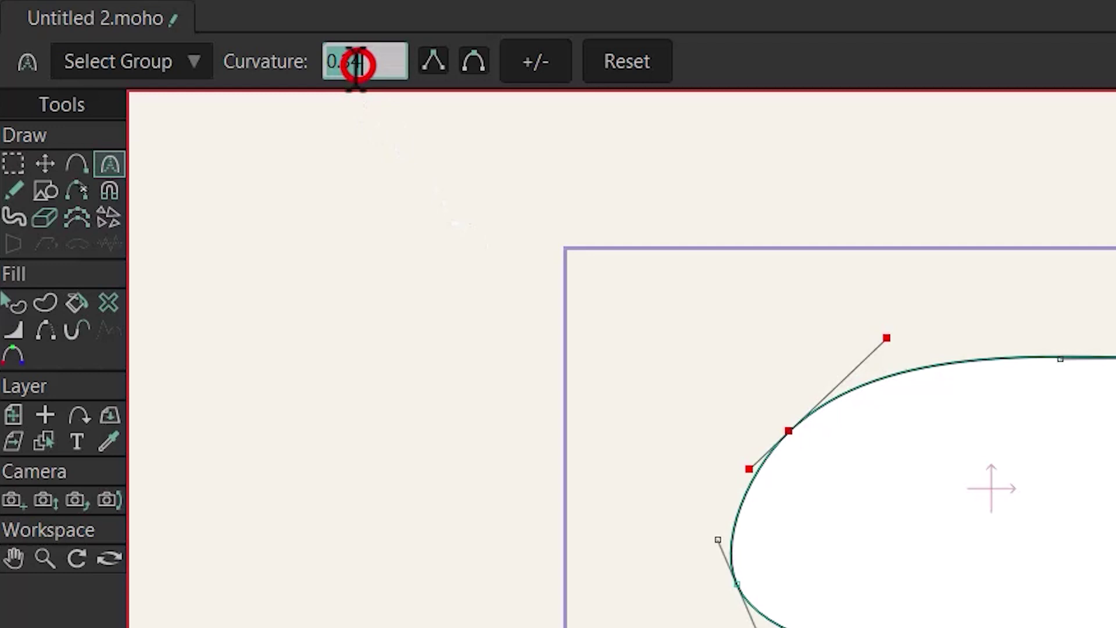
pyautogui.write('0.5')
pyautogui.press('Return')
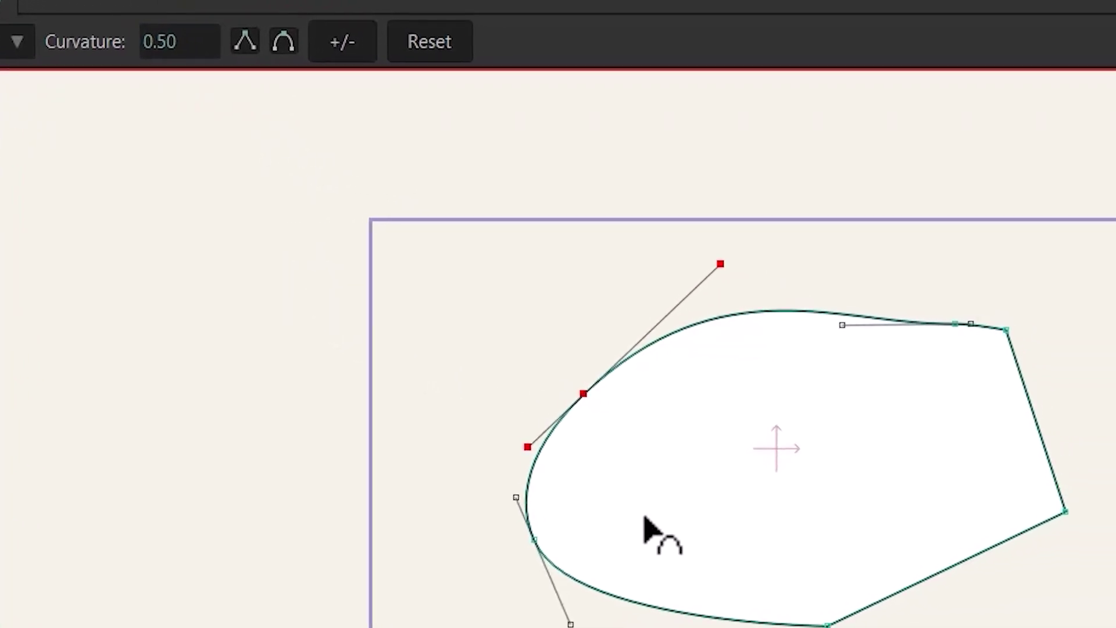
pyautogui.hotkey('ctrl', 'a')
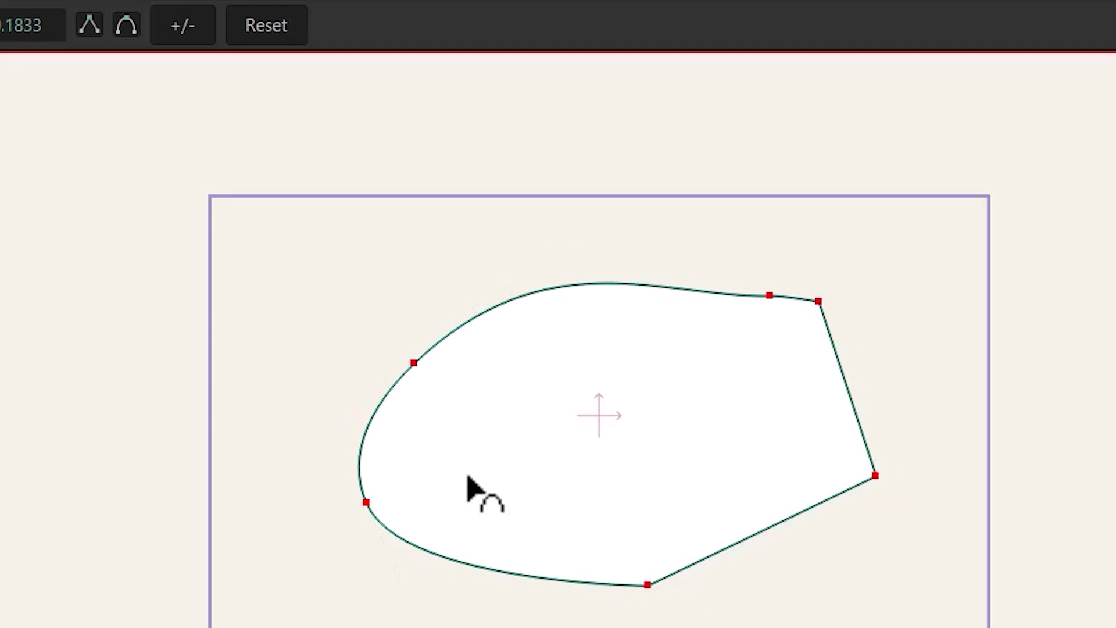
pyautogui.click(274, 36)
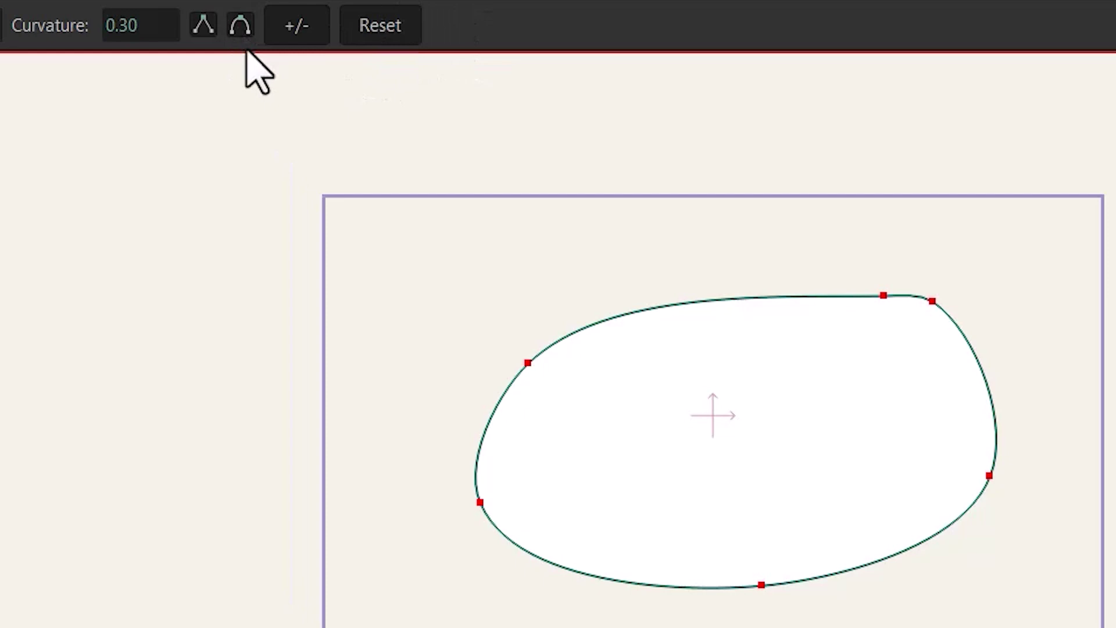
# Step: Switch to the Select Points tool and deselect all of the rounded blob's points
pyautogui.click(81, 140)
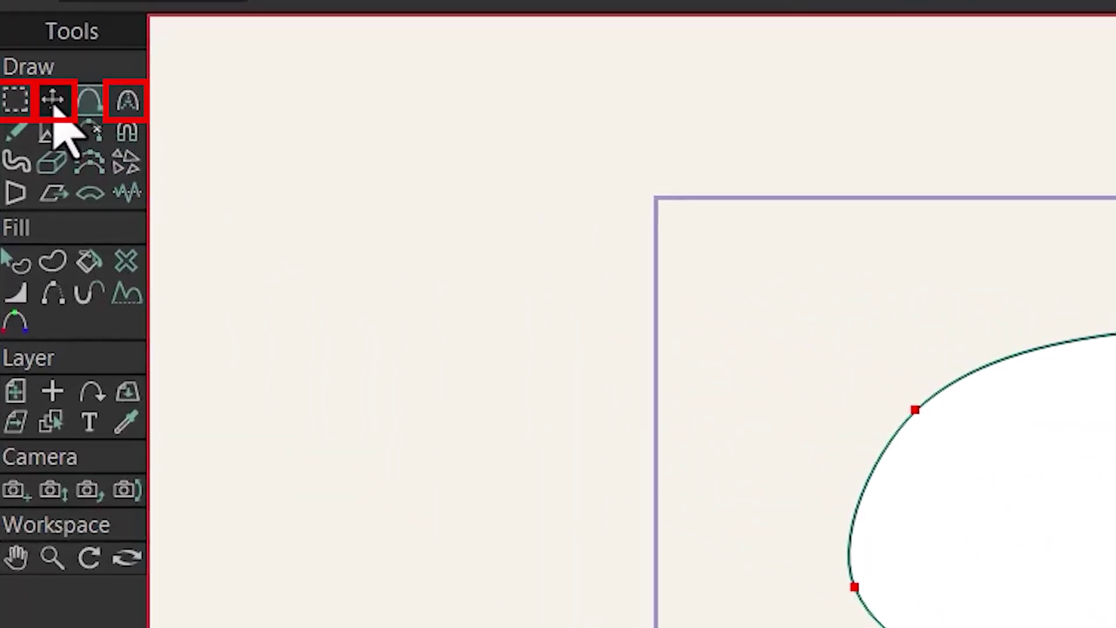
pyautogui.click(16, 102)
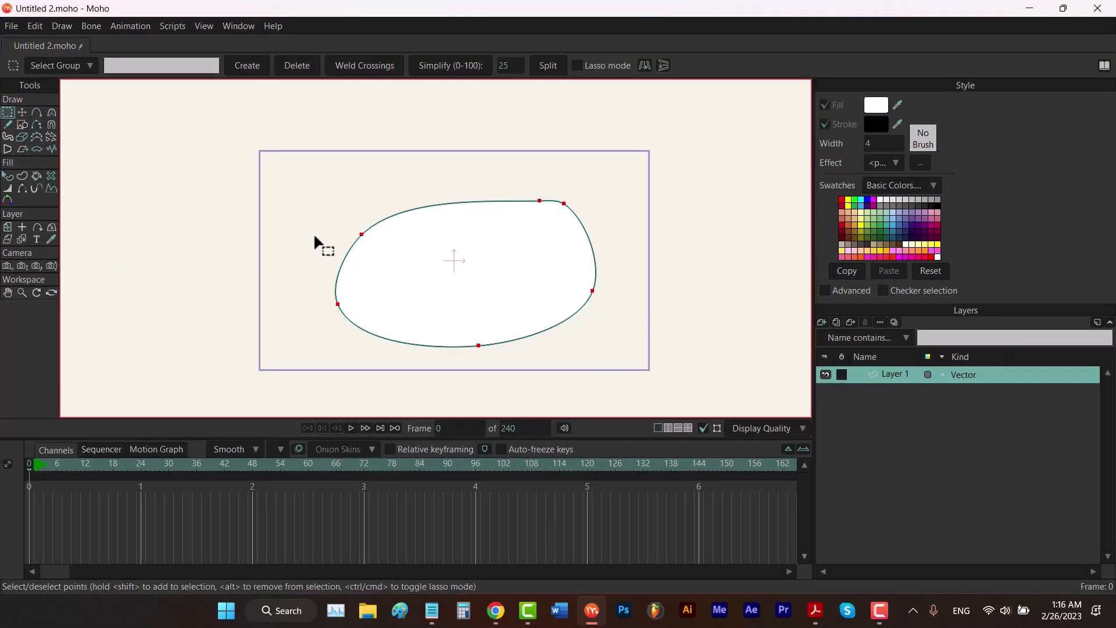
pyautogui.click(314, 236)
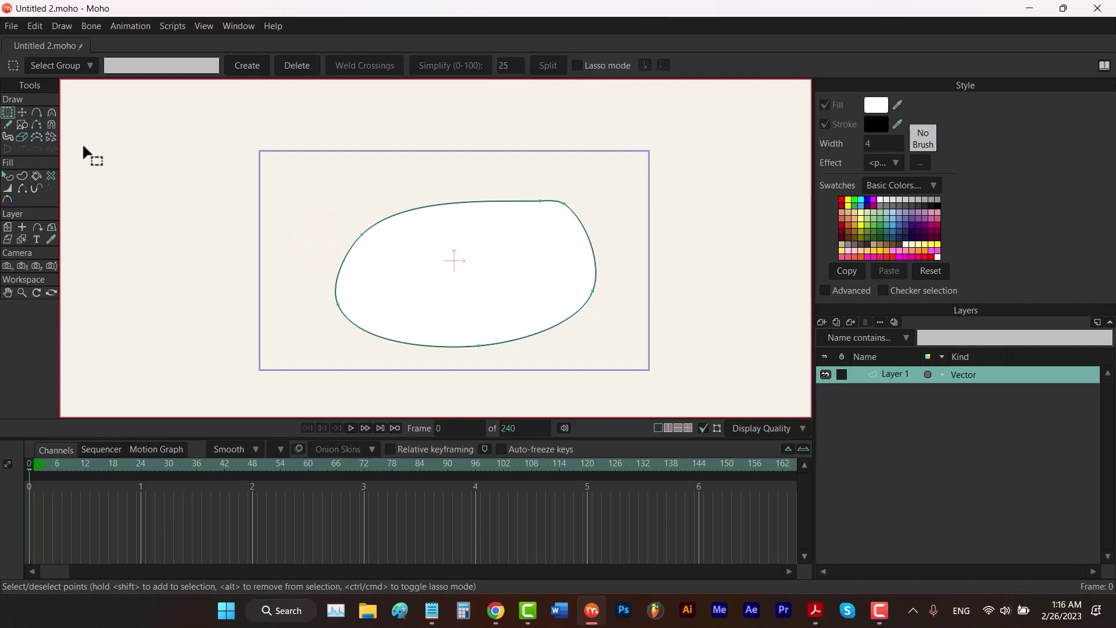
# Step: Show Bezier handles and pull the lower-left point inward with Transform Points, forming a bean-like dent
pyautogui.click(35, 114)
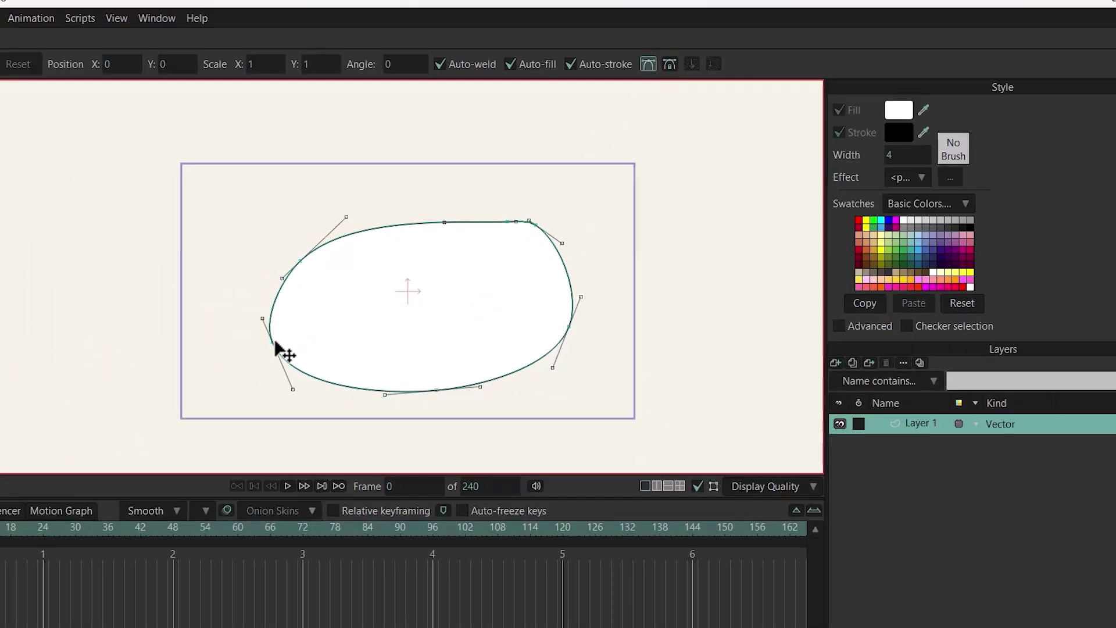
pyautogui.click(376, 295)
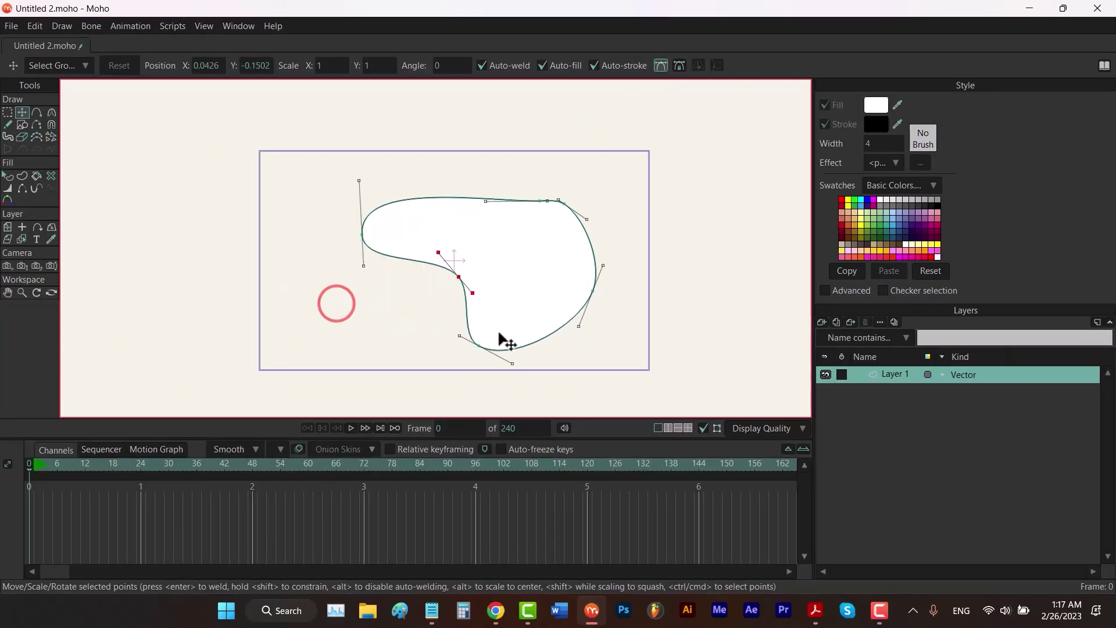
pyautogui.hotkey('ctrl', 'z')
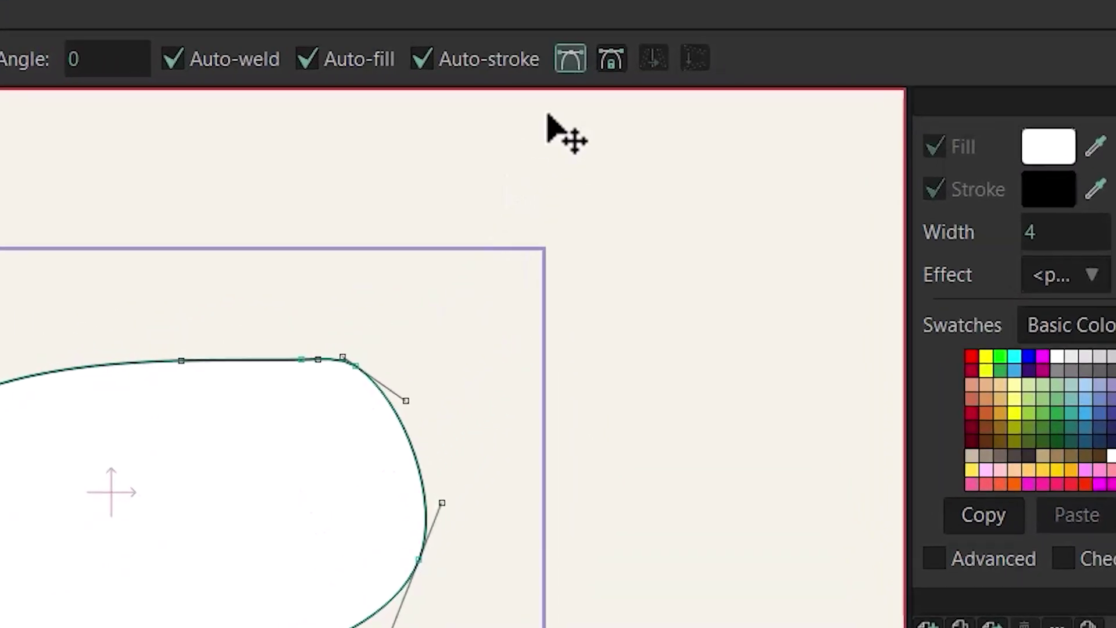
pyautogui.click(579, 55)
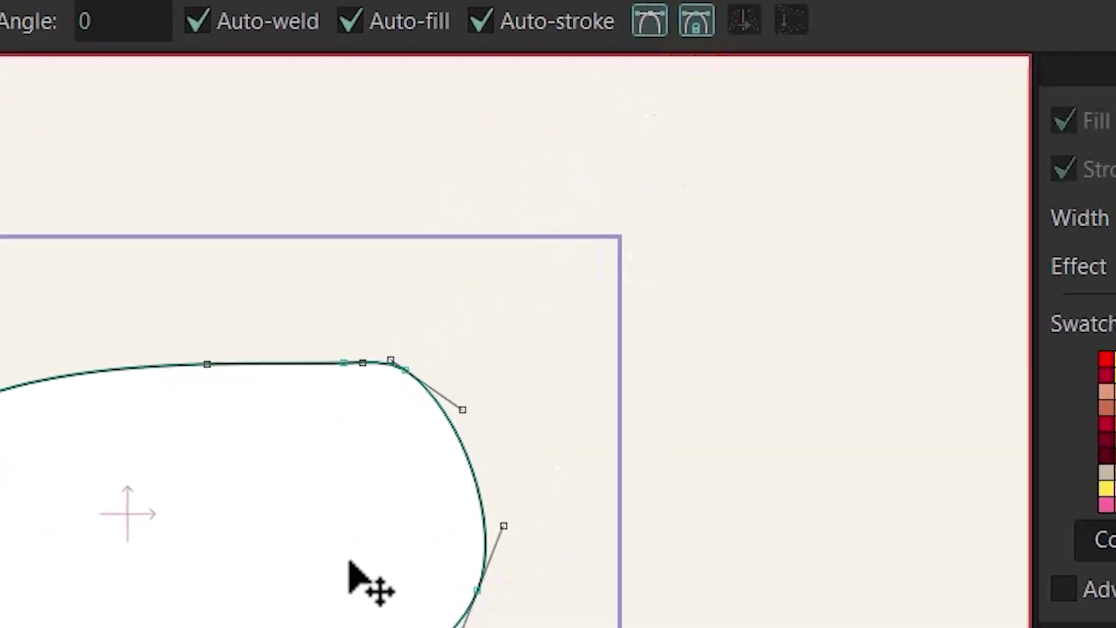
pyautogui.moveTo(29, 523); pyautogui.dragTo(162, 499)
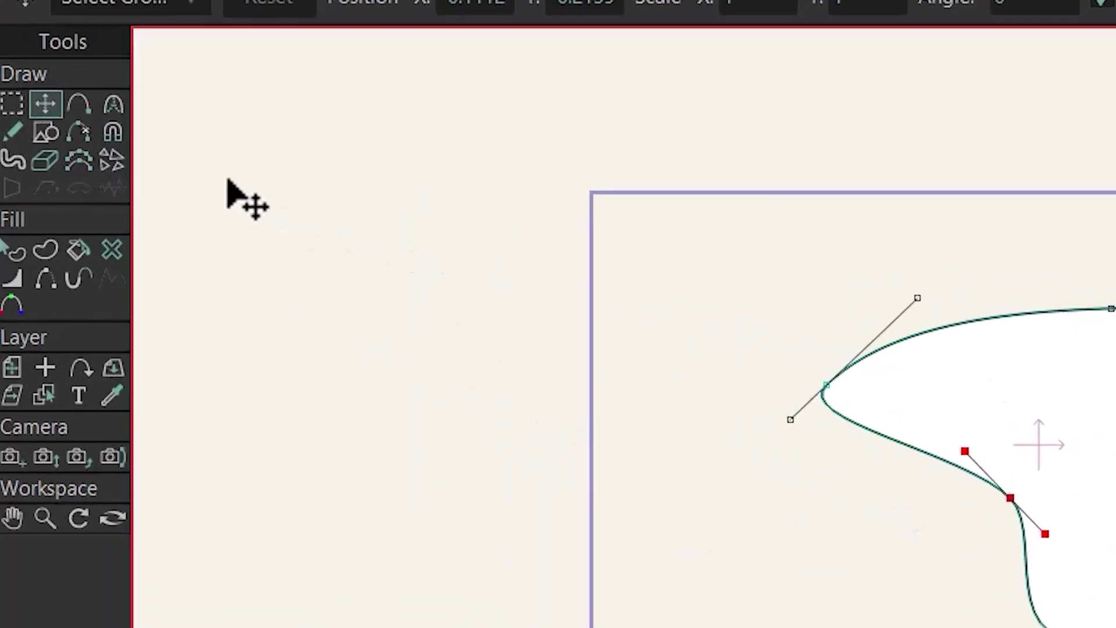
# Step: Select the Add Point tool to add a new point on the blob's top edge
pyautogui.click(36, 112)
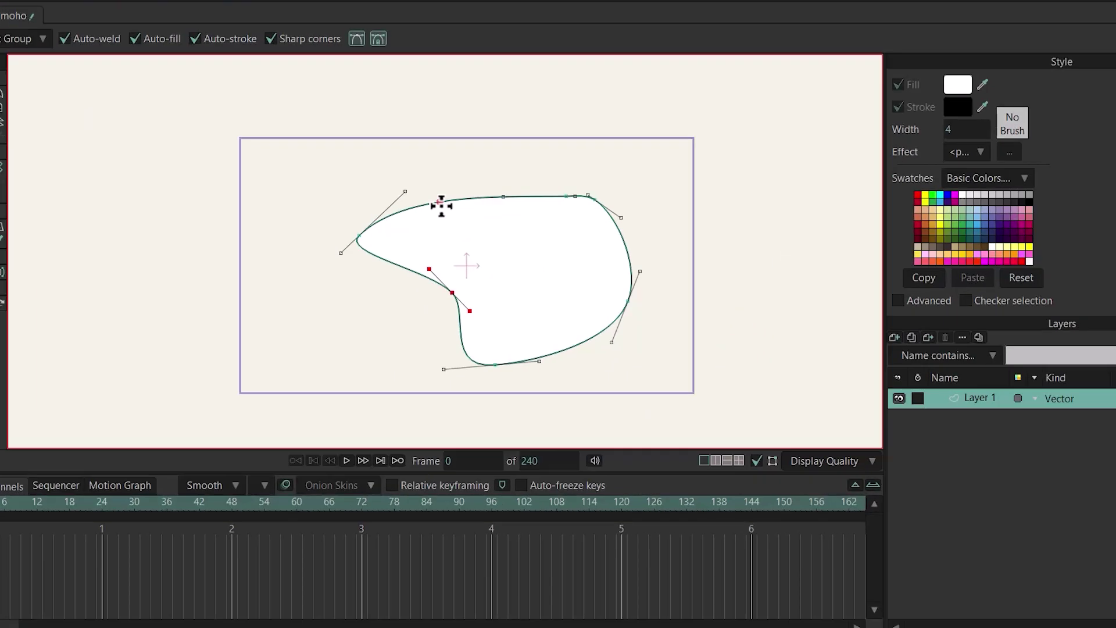